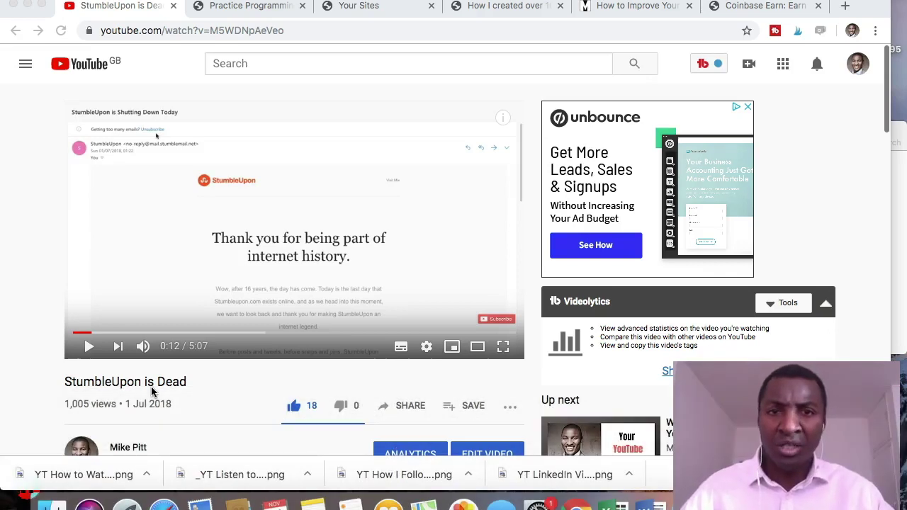
- Switch to the Practice Programming tab and scroll through the CodeFights review article
{"action": "left_click", "coordinate": [166, 381]}
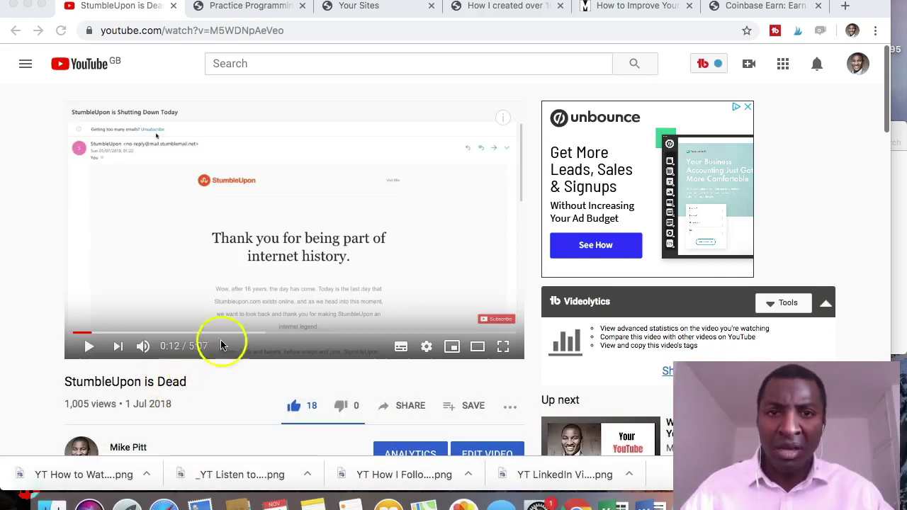
{"action": "left_click", "coordinate": [275, 9]}
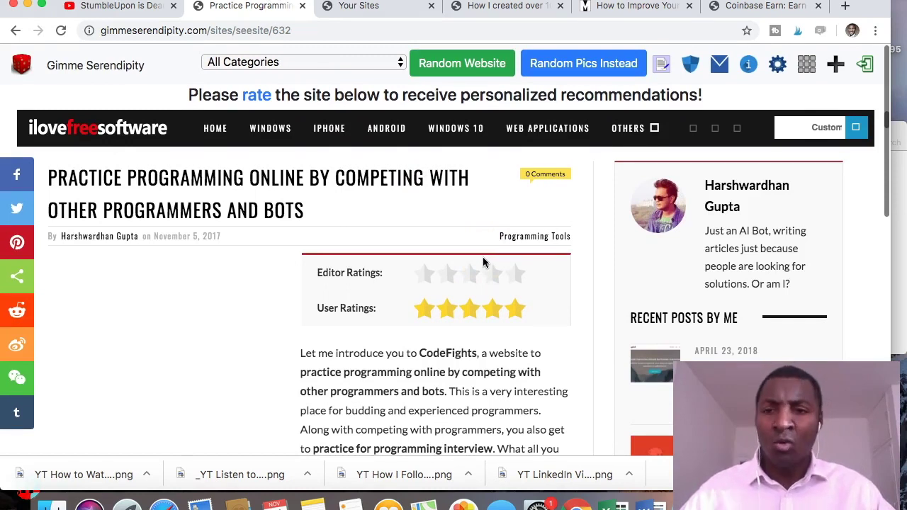
{"action": "left_click", "coordinate": [433, 159]}
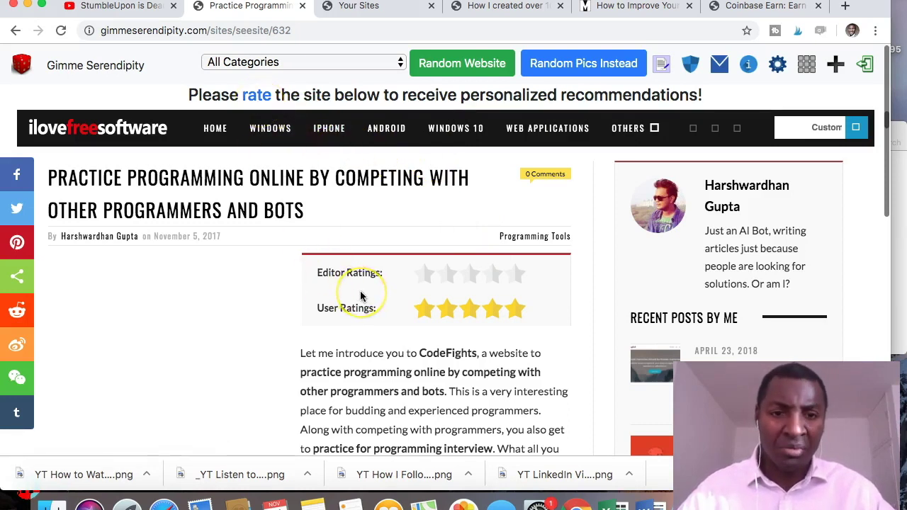
{"action": "scroll", "coordinate": [360, 290], "scroll_direction": "down", "scroll_amount": 3}
{"action": "scroll", "coordinate": [359, 296], "scroll_direction": "up", "scroll_amount": 2}
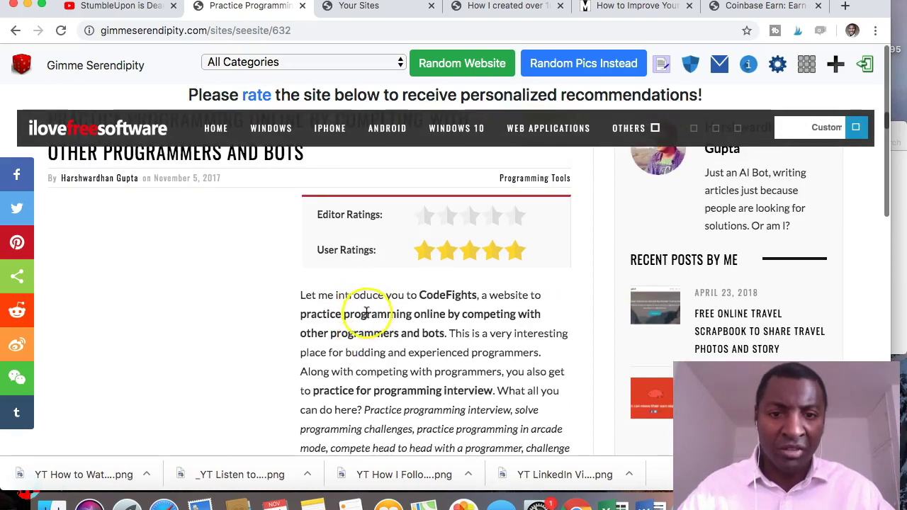
{"action": "scroll", "coordinate": [368, 317], "scroll_direction": "up", "scroll_amount": 2}
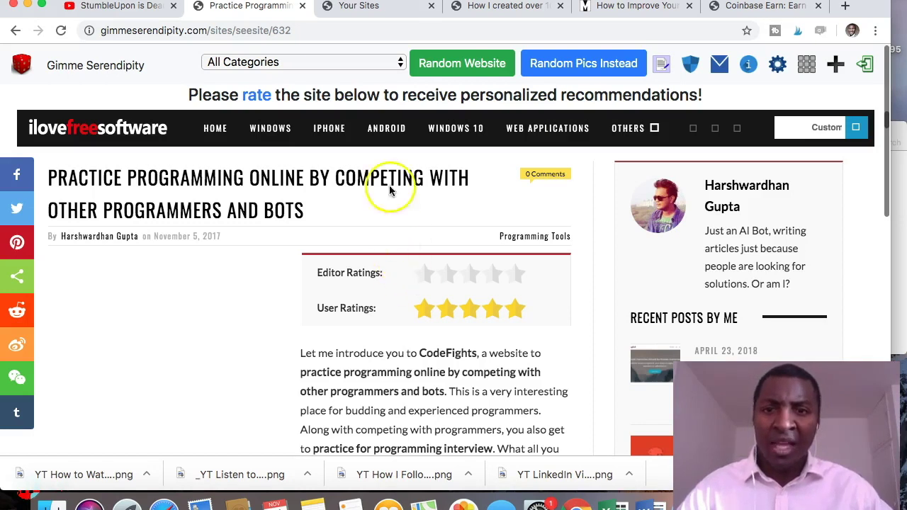
{"action": "mouse_move", "coordinate": [640, 121]}
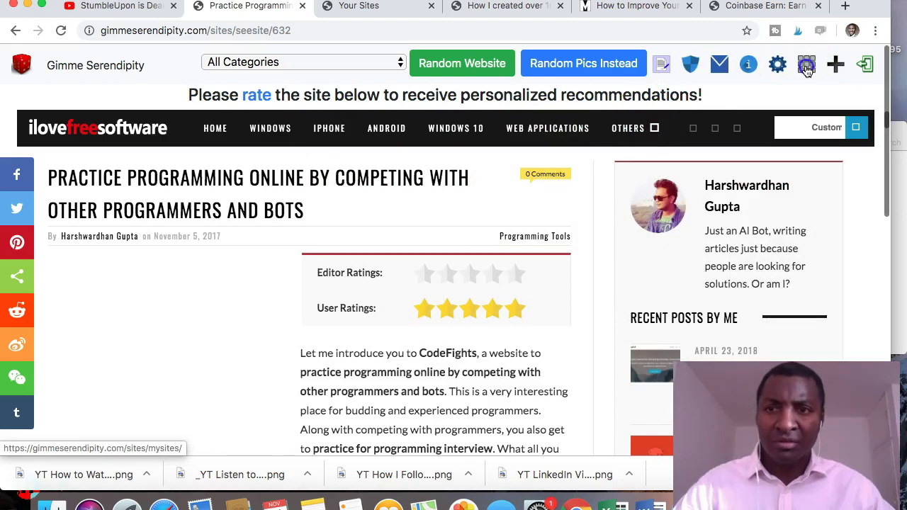
- Open the My Sites grid and browse thumbnails like '33 Easy Ways to Eat Sauerkraut'
{"action": "left_click", "coordinate": [806, 70]}
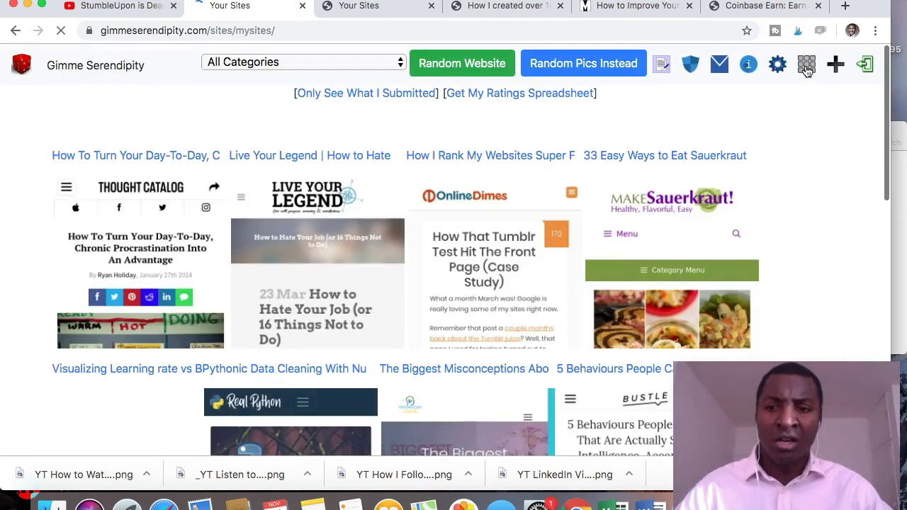
{"action": "scroll", "coordinate": [510, 290], "scroll_direction": "down", "scroll_amount": 1}
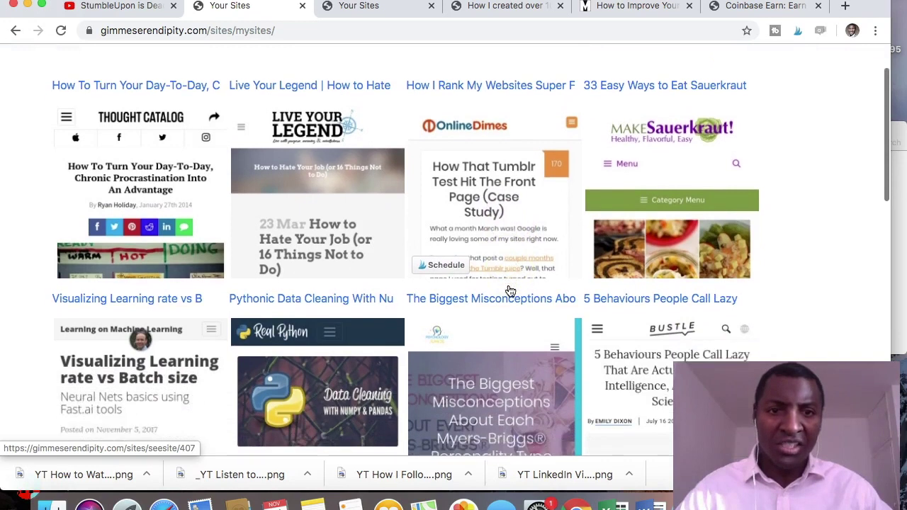
{"action": "scroll", "coordinate": [510, 290], "scroll_direction": "up", "scroll_amount": 3}
{"action": "scroll", "coordinate": [510, 291], "scroll_direction": "down", "scroll_amount": 1}
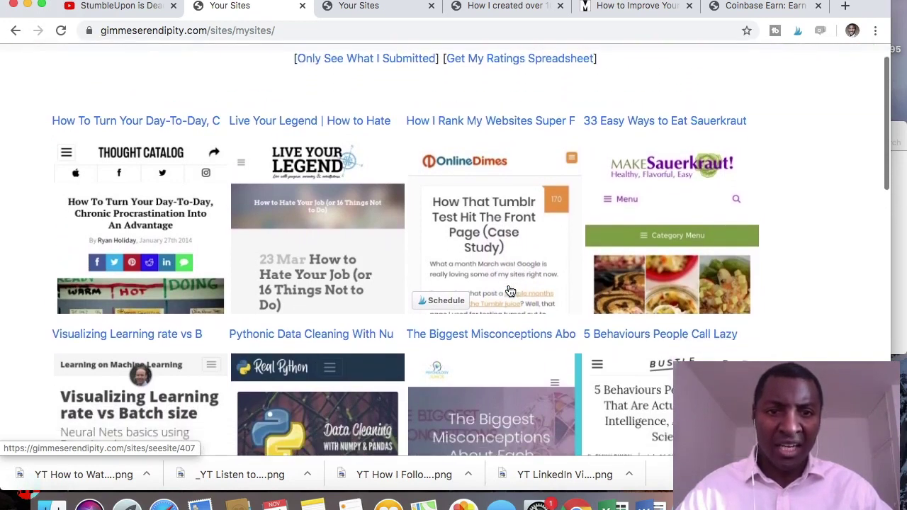
{"action": "scroll", "coordinate": [511, 290], "scroll_direction": "down", "scroll_amount": 1}
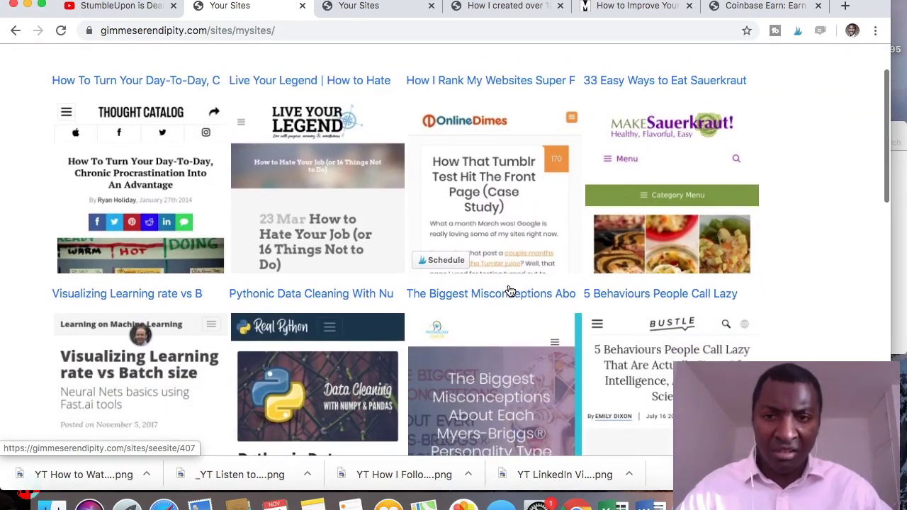
{"action": "scroll", "coordinate": [509, 291], "scroll_direction": "down", "scroll_amount": 1}
{"action": "scroll", "coordinate": [399, 206], "scroll_direction": "down", "scroll_amount": 5}
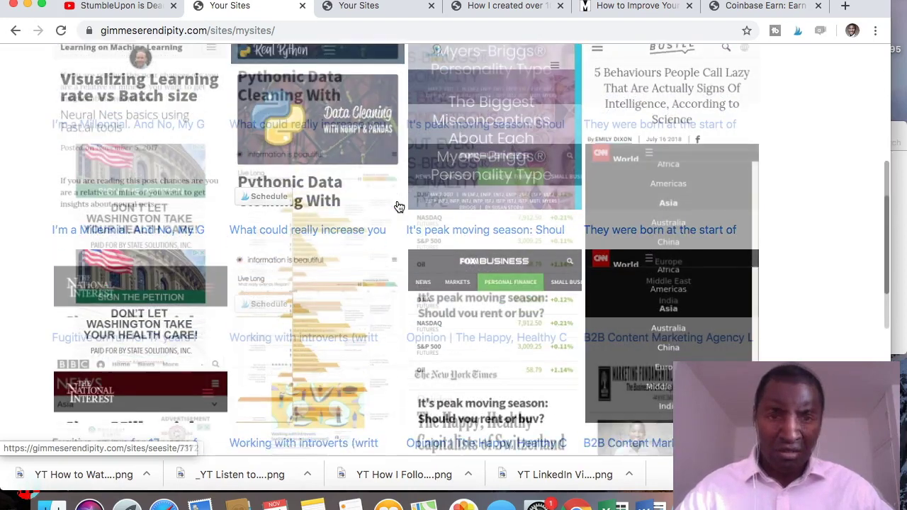
{"action": "scroll", "coordinate": [397, 202], "scroll_direction": "up", "scroll_amount": 8}
{"action": "scroll", "coordinate": [390, 192], "scroll_direction": "down", "scroll_amount": 5}
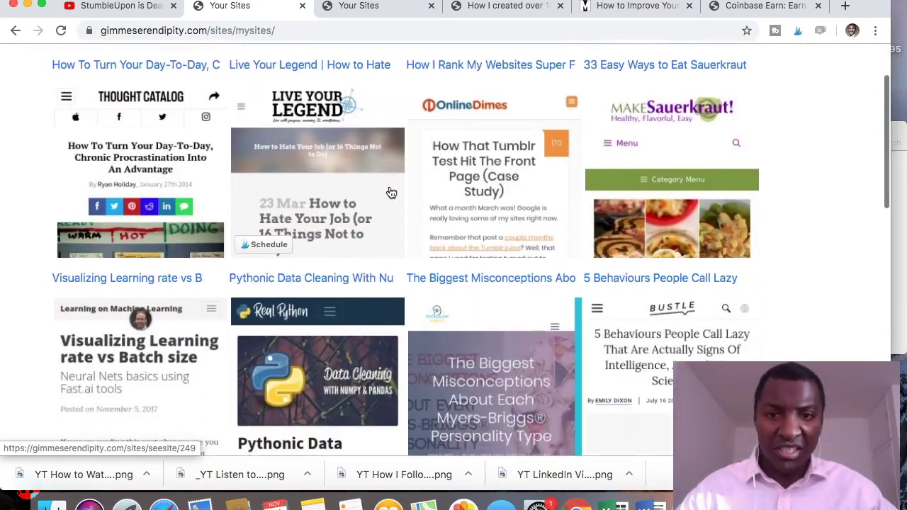
{"action": "scroll", "coordinate": [390, 192], "scroll_direction": "up", "scroll_amount": 3}
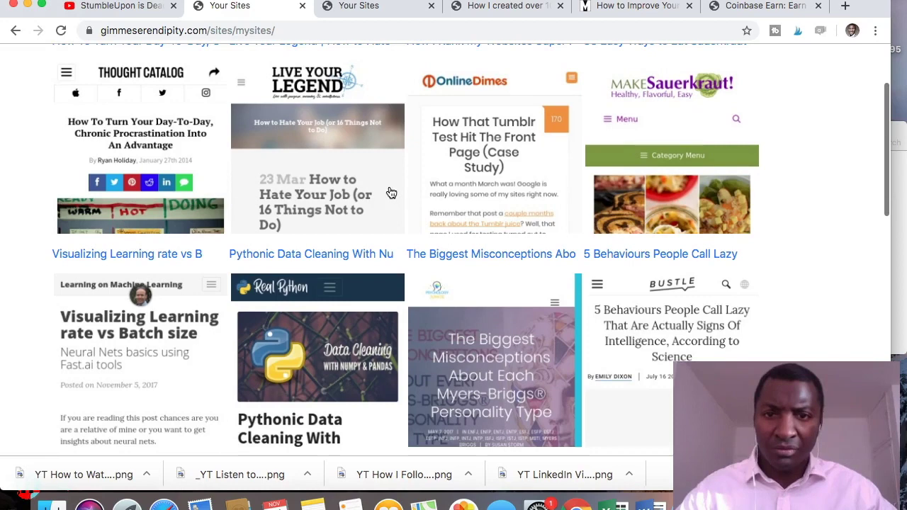
{"action": "scroll", "coordinate": [390, 192], "scroll_direction": "down", "scroll_amount": 12}
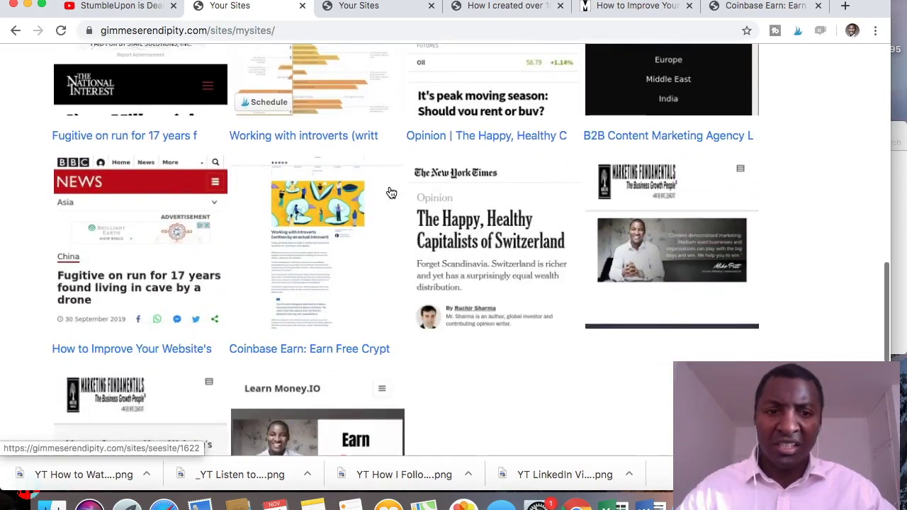
{"action": "scroll", "coordinate": [390, 192], "scroll_direction": "up", "scroll_amount": 11}
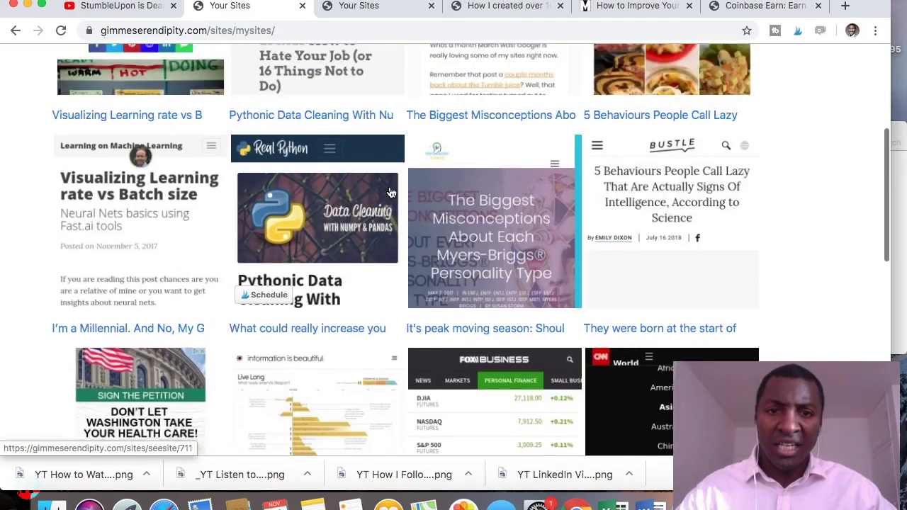
{"action": "scroll", "coordinate": [390, 192], "scroll_direction": "up", "scroll_amount": 4}
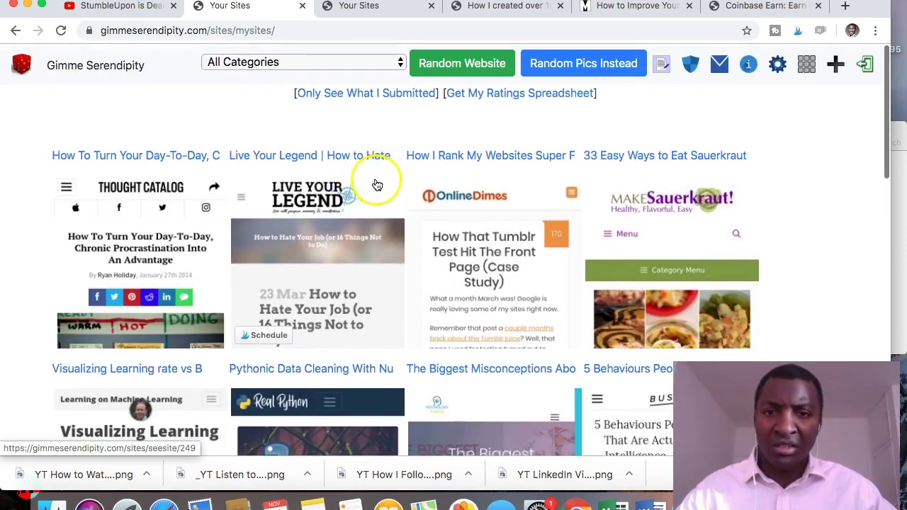
{"action": "scroll", "coordinate": [493, 230], "scroll_direction": "down", "scroll_amount": 4}
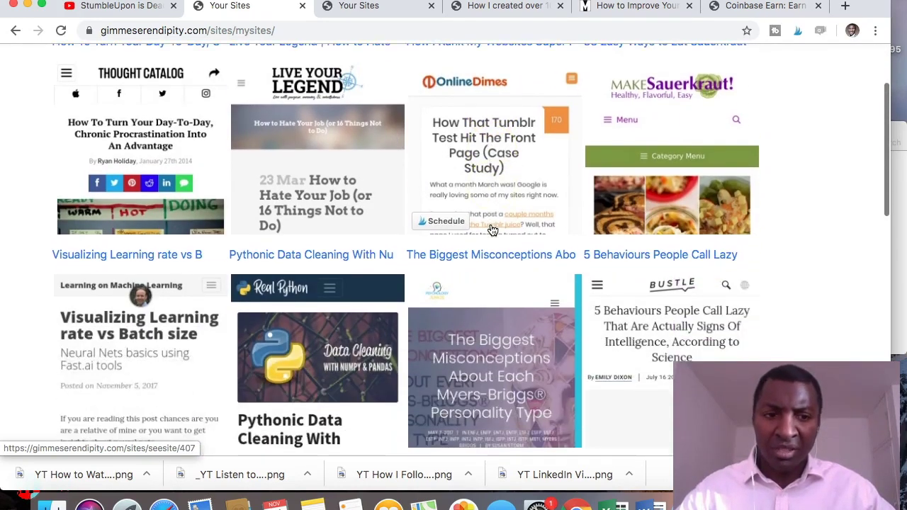
{"action": "scroll", "coordinate": [493, 230], "scroll_direction": "down", "scroll_amount": 3}
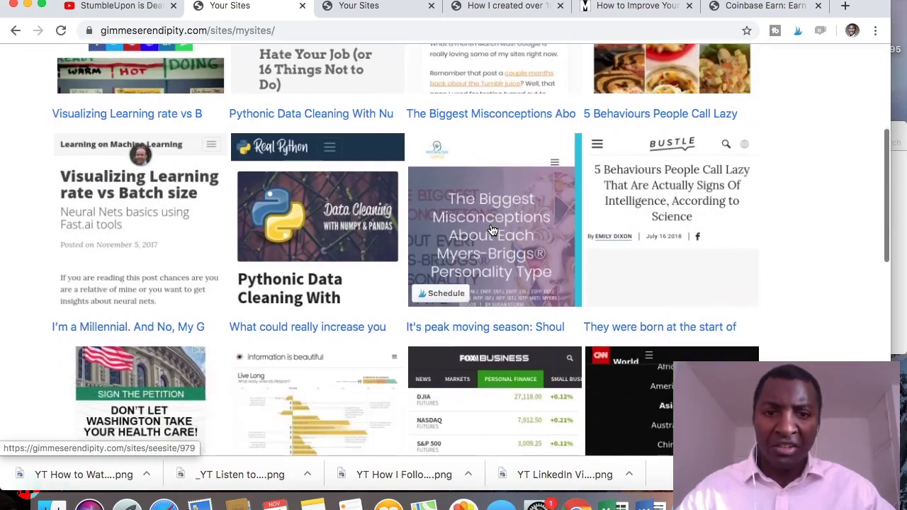
{"action": "scroll", "coordinate": [493, 230], "scroll_direction": "down", "scroll_amount": 4}
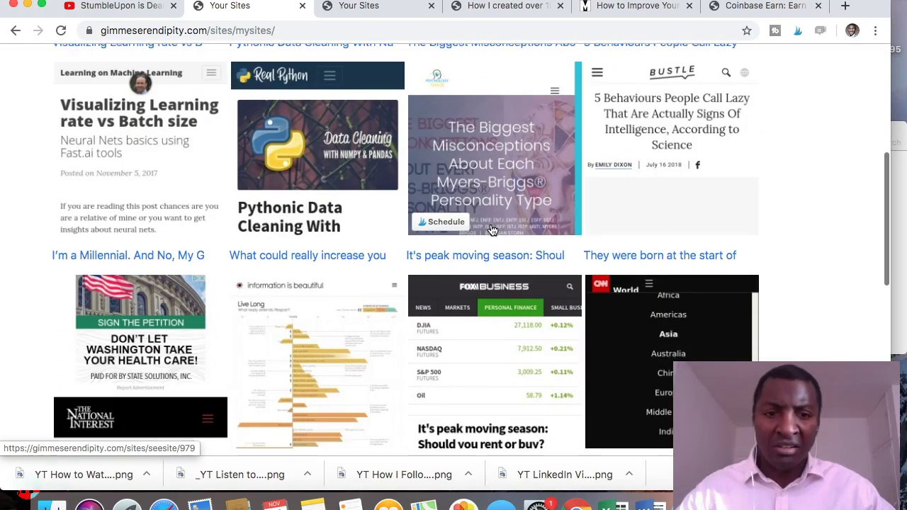
{"action": "scroll", "coordinate": [493, 231], "scroll_direction": "down", "scroll_amount": 1}
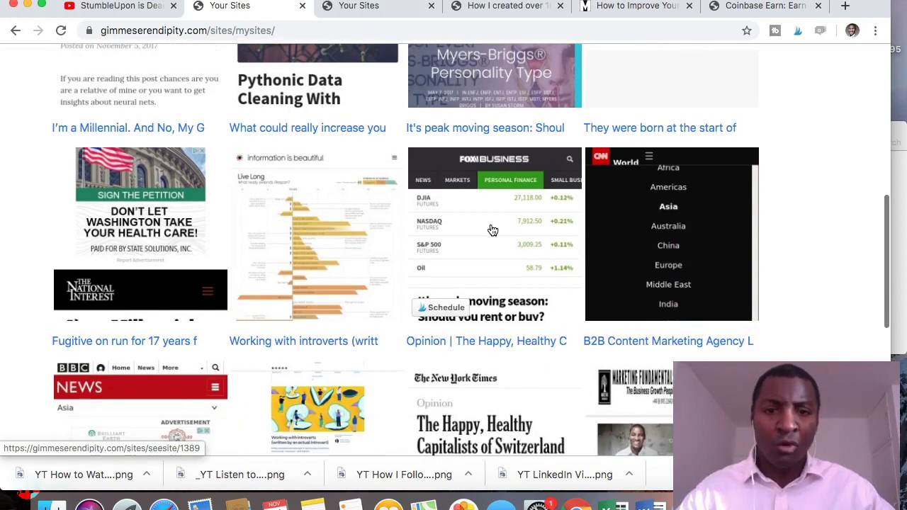
{"action": "scroll", "coordinate": [492, 230], "scroll_direction": "down", "scroll_amount": 4}
{"action": "scroll", "coordinate": [492, 230], "scroll_direction": "up", "scroll_amount": 3}
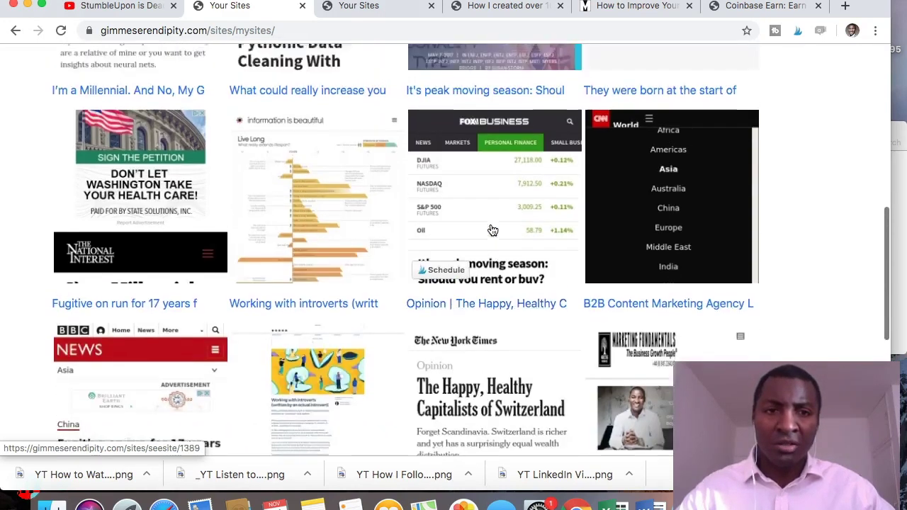
{"action": "scroll", "coordinate": [493, 230], "scroll_direction": "up", "scroll_amount": 8}
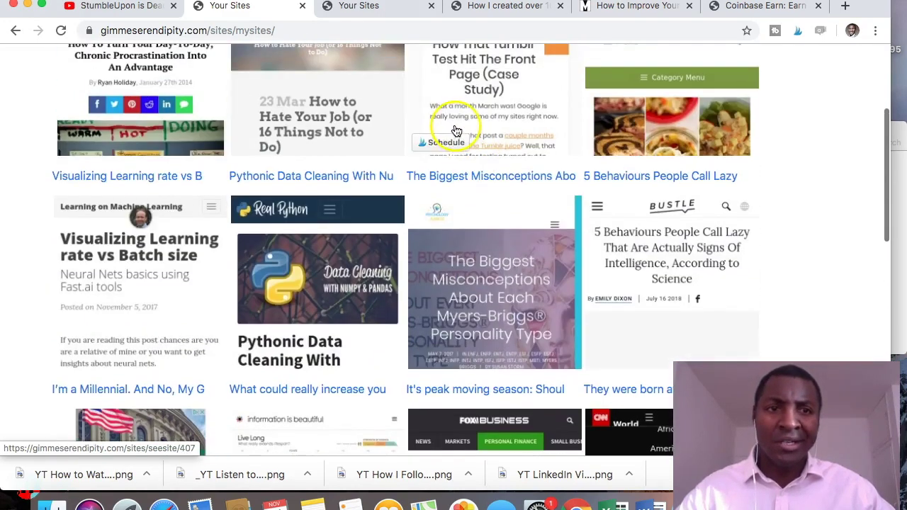
{"action": "scroll", "coordinate": [454, 128], "scroll_direction": "up", "scroll_amount": 5}
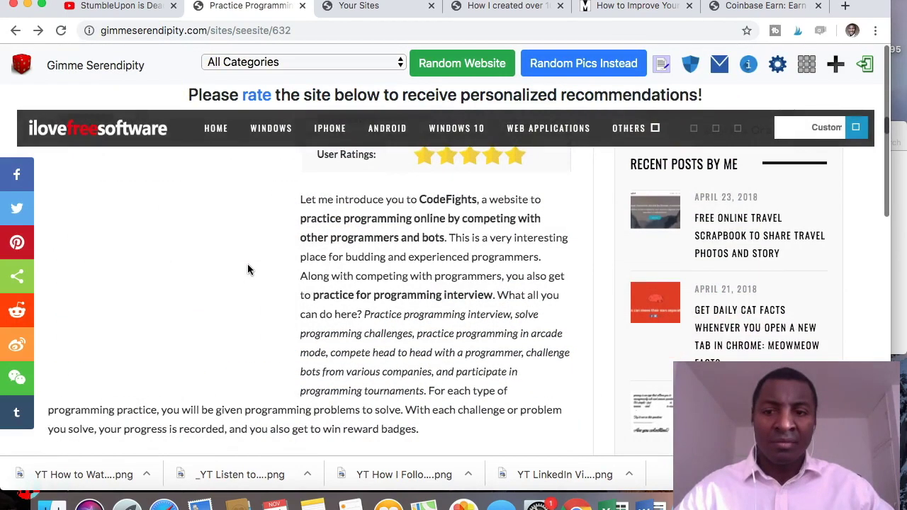
- Scroll back through the CodeFights practice-programming review page
{"action": "scroll", "coordinate": [247, 269], "scroll_direction": "up", "scroll_amount": 3}
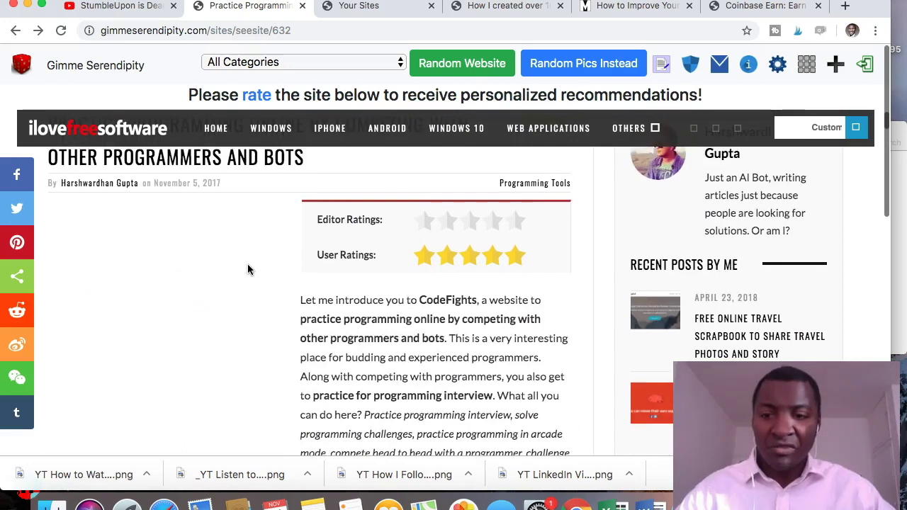
{"action": "scroll", "coordinate": [248, 268], "scroll_direction": "down", "scroll_amount": 2}
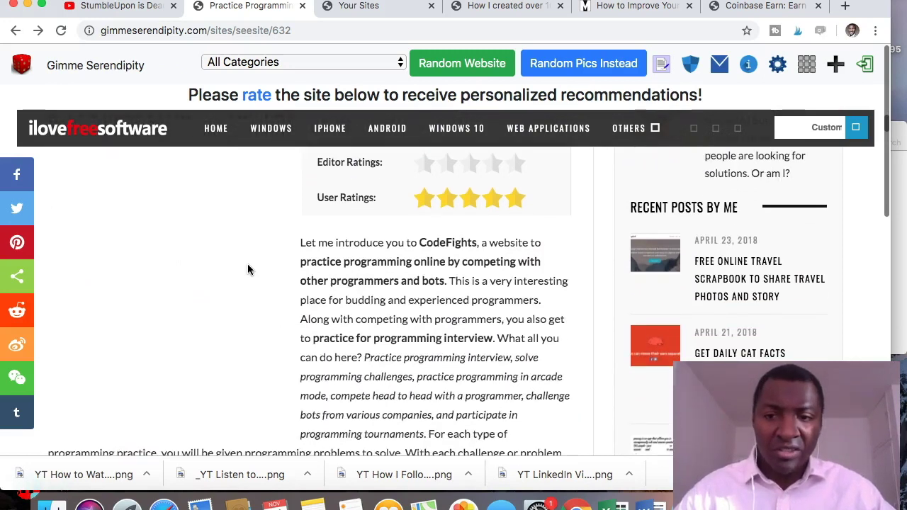
{"action": "scroll", "coordinate": [248, 269], "scroll_direction": "down", "scroll_amount": 10}
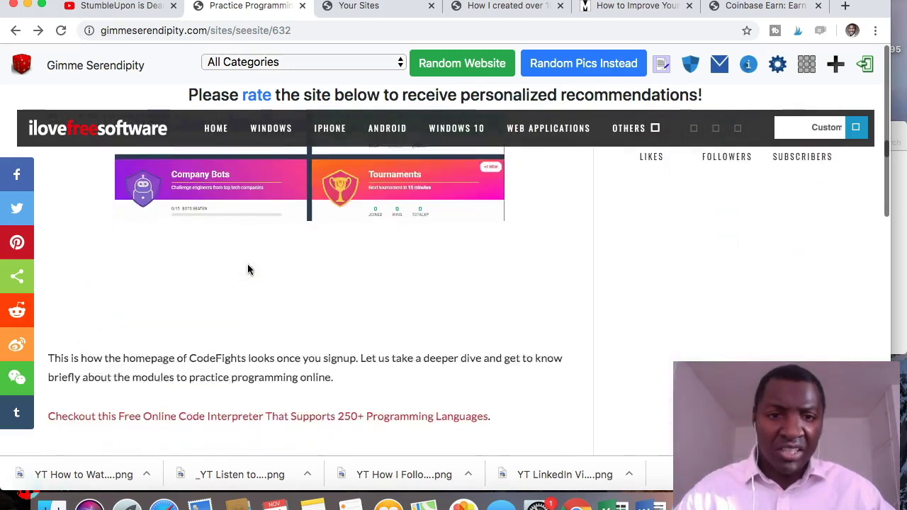
{"action": "scroll", "coordinate": [248, 269], "scroll_direction": "down", "scroll_amount": 2}
{"action": "scroll", "coordinate": [248, 269], "scroll_direction": "down", "scroll_amount": 3}
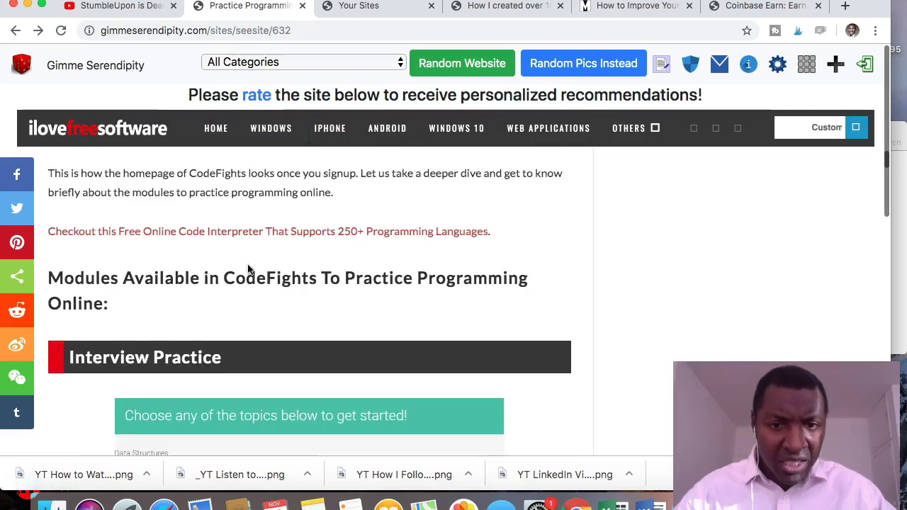
{"action": "scroll", "coordinate": [255, 308], "scroll_direction": "up", "scroll_amount": 12}
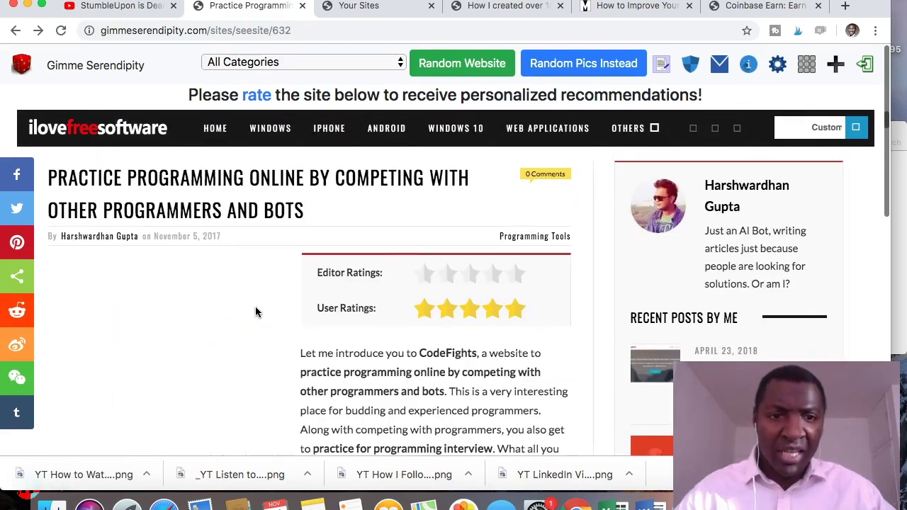
- Give the CodeFights review site a two-star rating and submit it
{"action": "left_click", "coordinate": [259, 97]}
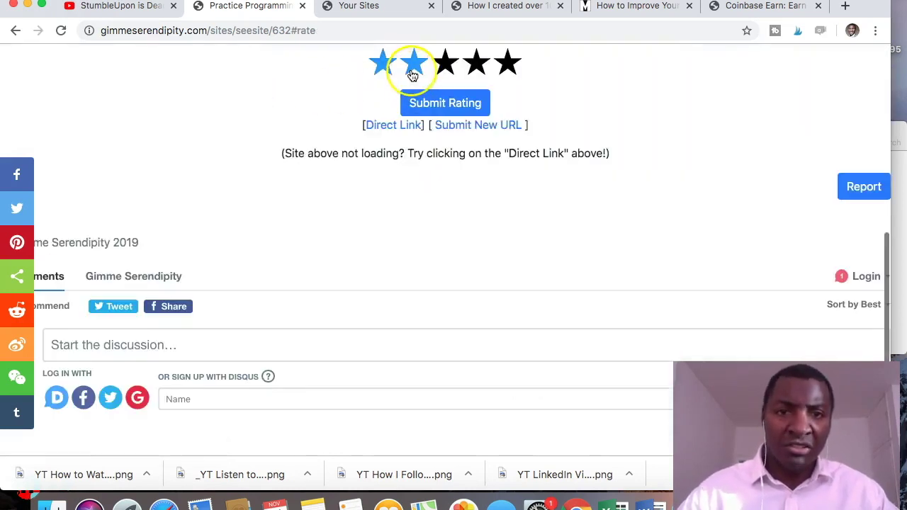
{"action": "left_click", "coordinate": [412, 74]}
{"action": "left_click", "coordinate": [416, 101]}
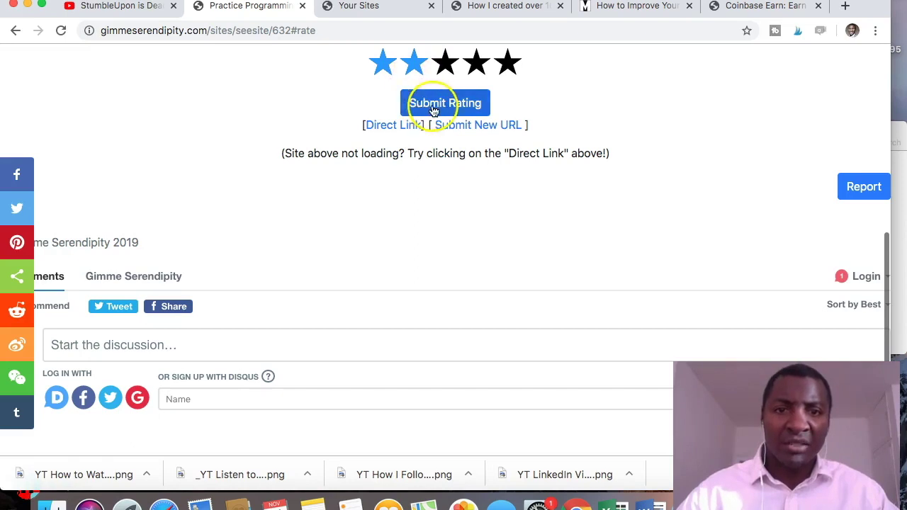
{"action": "left_click", "coordinate": [434, 108]}
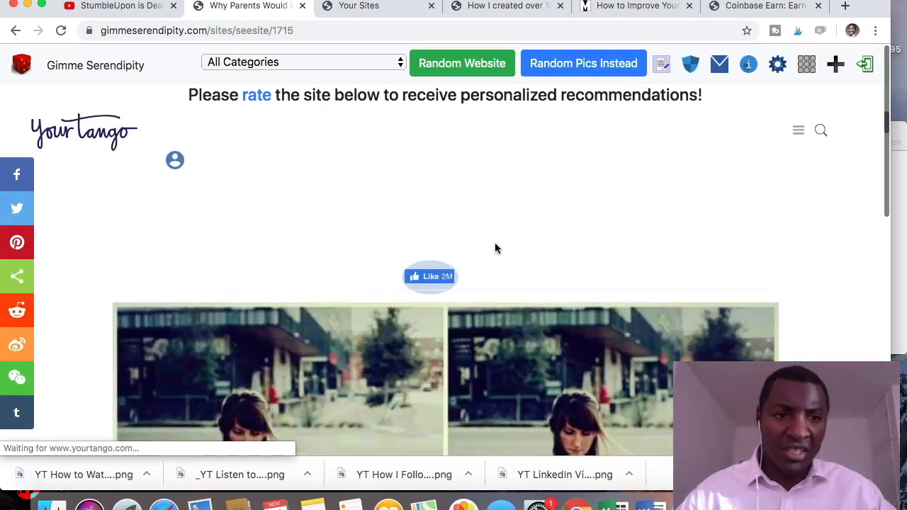
- Scroll through the newly loaded YourTango article on a four-day work week
{"action": "left_click", "coordinate": [507, 260]}
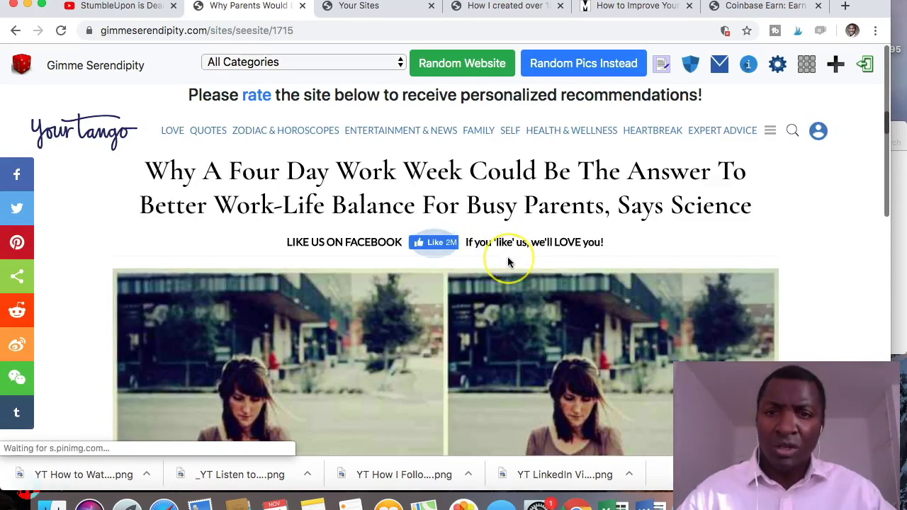
{"action": "scroll", "coordinate": [507, 262], "scroll_direction": "down", "scroll_amount": 1}
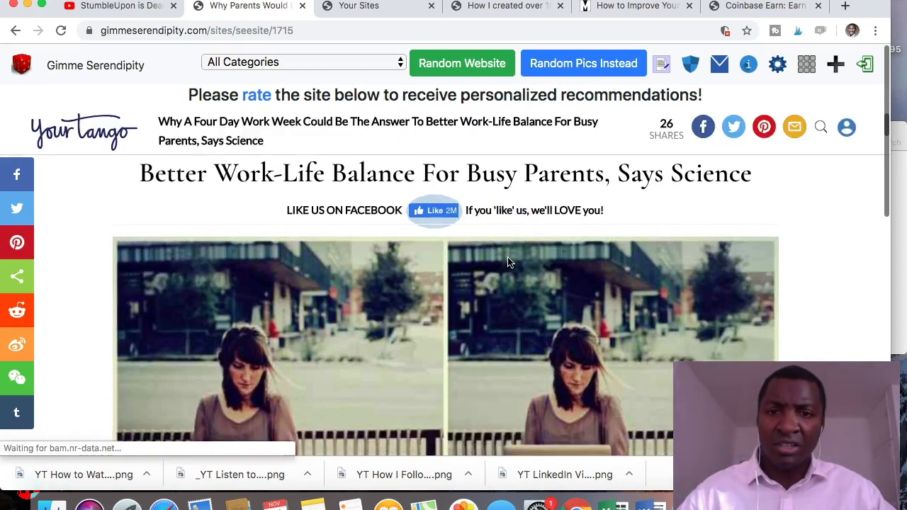
{"action": "scroll", "coordinate": [508, 262], "scroll_direction": "down", "scroll_amount": 3}
{"action": "scroll", "coordinate": [507, 262], "scroll_direction": "up", "scroll_amount": 4}
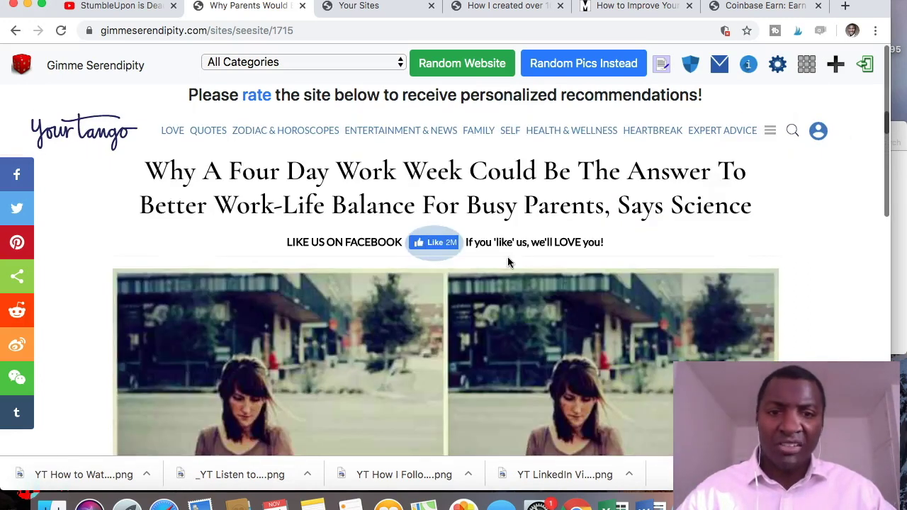
- Open the About Us page from the blue info icon
{"action": "left_click", "coordinate": [750, 67]}
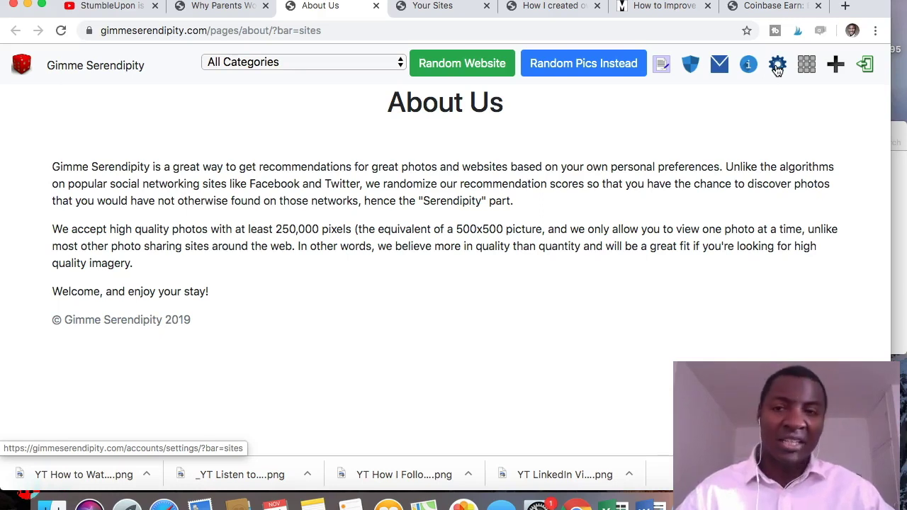
- Open Submit a Site and scroll down to the empty URL field of the Submission Form
{"action": "left_click", "coordinate": [834, 71]}
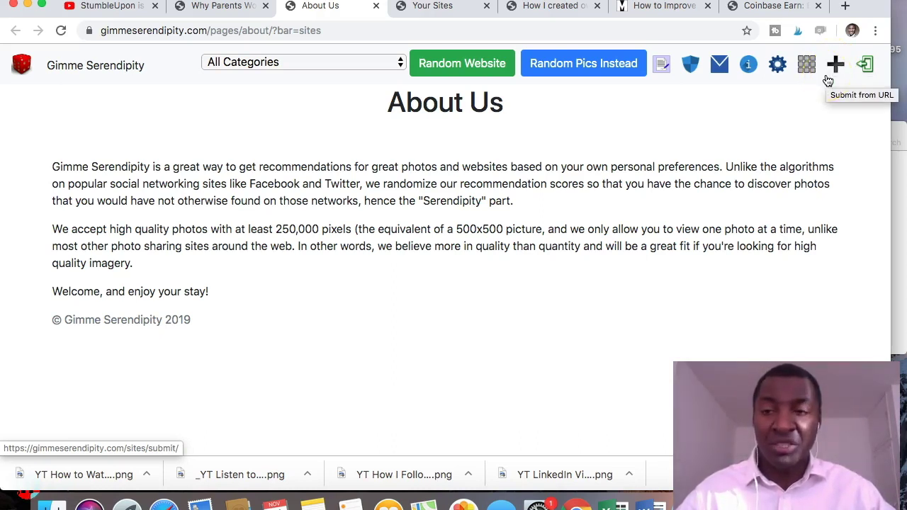
{"action": "left_click", "coordinate": [837, 64]}
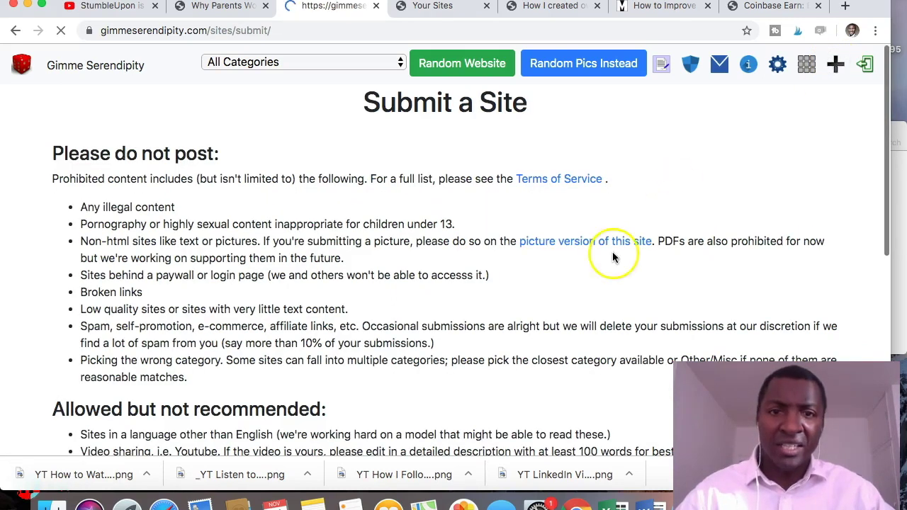
{"action": "scroll", "coordinate": [614, 244], "scroll_direction": "down", "scroll_amount": 2}
{"action": "scroll", "coordinate": [617, 241], "scroll_direction": "up", "scroll_amount": 2}
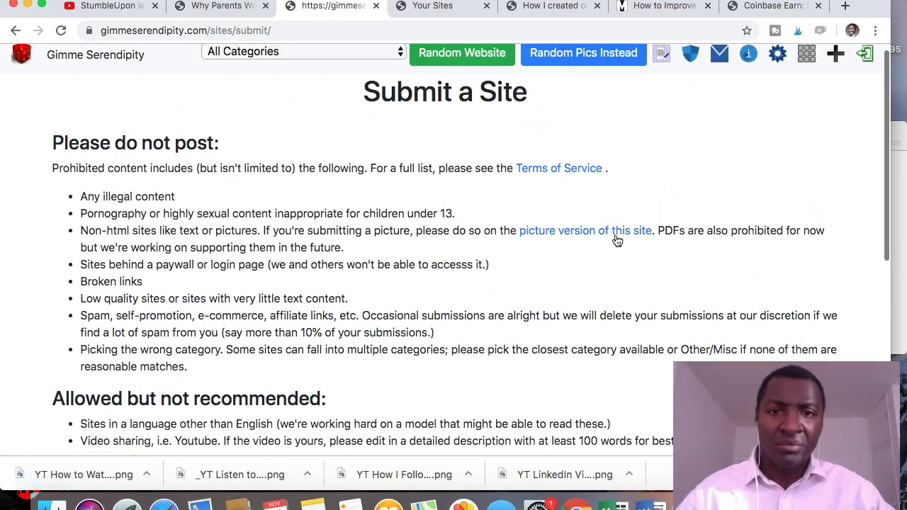
{"action": "left_click", "coordinate": [534, 257]}
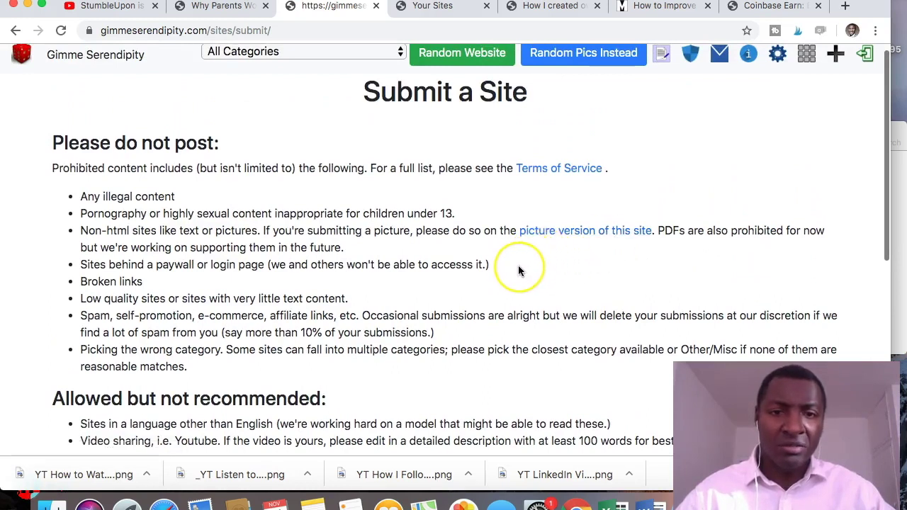
{"action": "scroll", "coordinate": [519, 269], "scroll_direction": "down", "scroll_amount": 1}
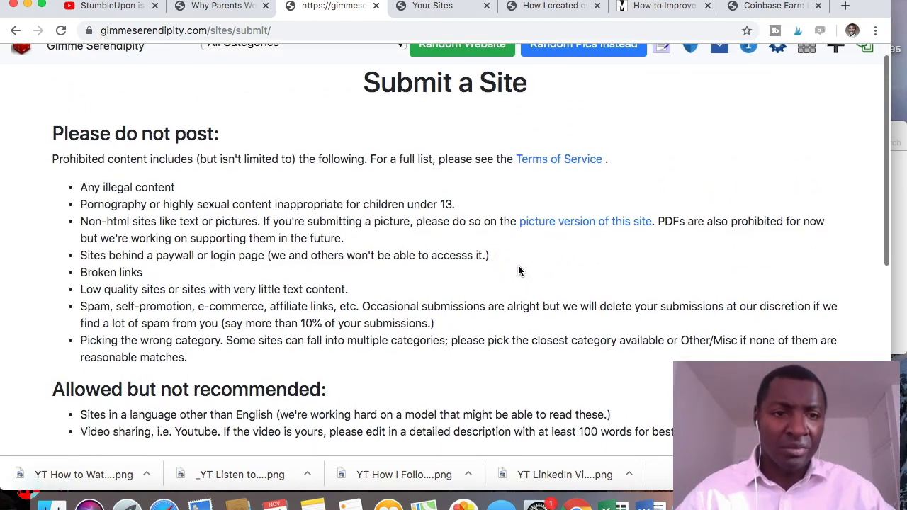
{"action": "left_click", "coordinate": [470, 257]}
{"action": "left_click", "coordinate": [301, 222]}
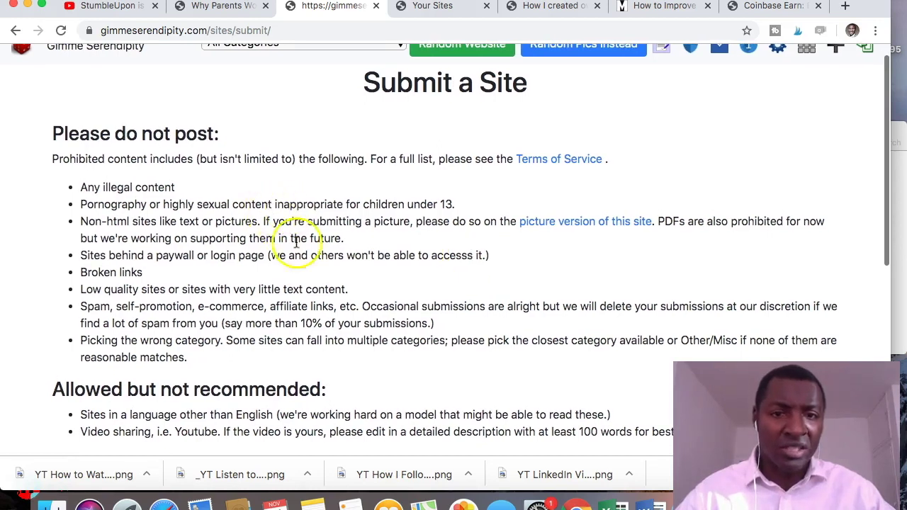
{"action": "scroll", "coordinate": [301, 241], "scroll_direction": "down", "scroll_amount": 3}
{"action": "scroll", "coordinate": [306, 259], "scroll_direction": "down", "scroll_amount": 10}
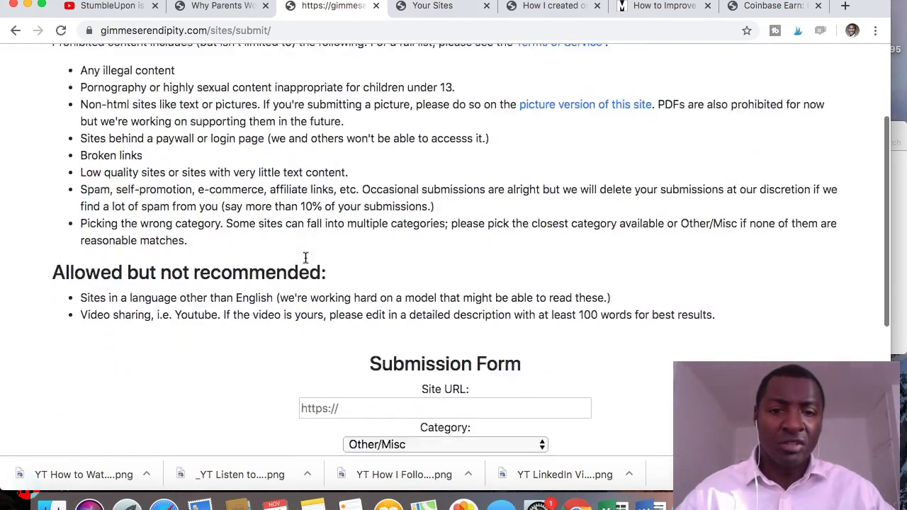
{"action": "left_click", "coordinate": [349, 264]}
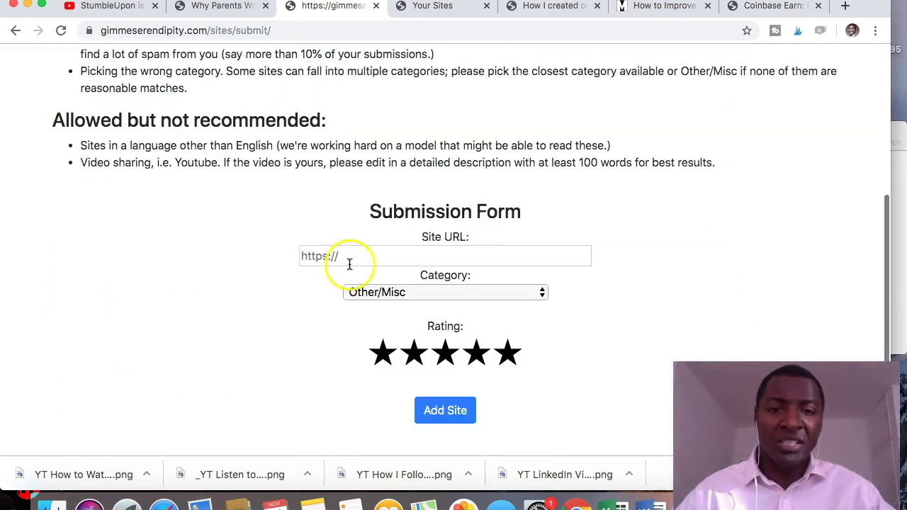
{"action": "left_click", "coordinate": [541, 292]}
{"action": "scroll", "coordinate": [517, 349], "scroll_direction": "down", "scroll_amount": 3}
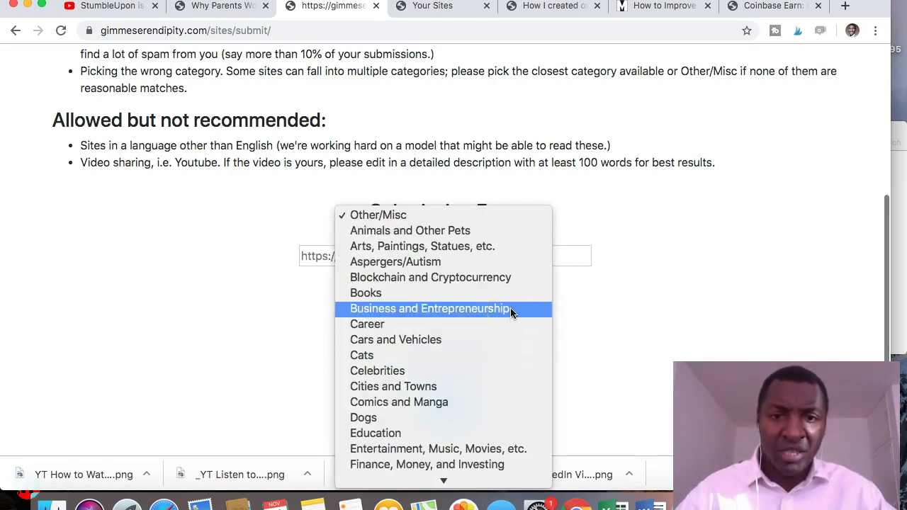
{"action": "scroll", "coordinate": [505, 359], "scroll_direction": "down", "scroll_amount": 3}
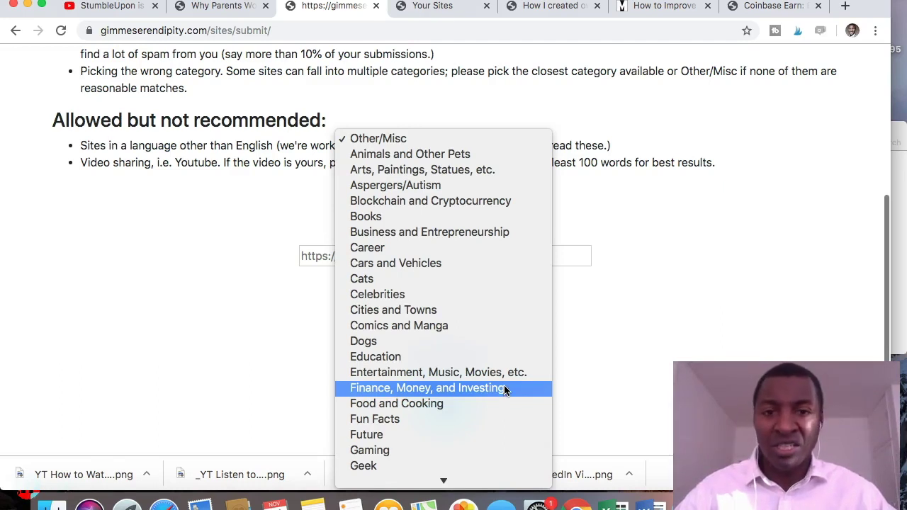
{"action": "left_click", "coordinate": [612, 347]}
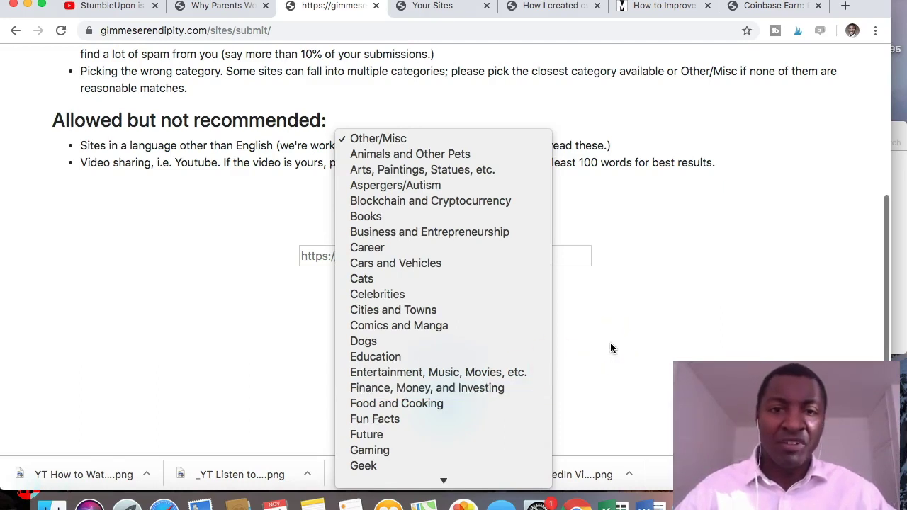
{"action": "scroll", "coordinate": [612, 348], "scroll_direction": "up", "scroll_amount": 5}
{"action": "scroll", "coordinate": [610, 342], "scroll_direction": "up", "scroll_amount": 1}
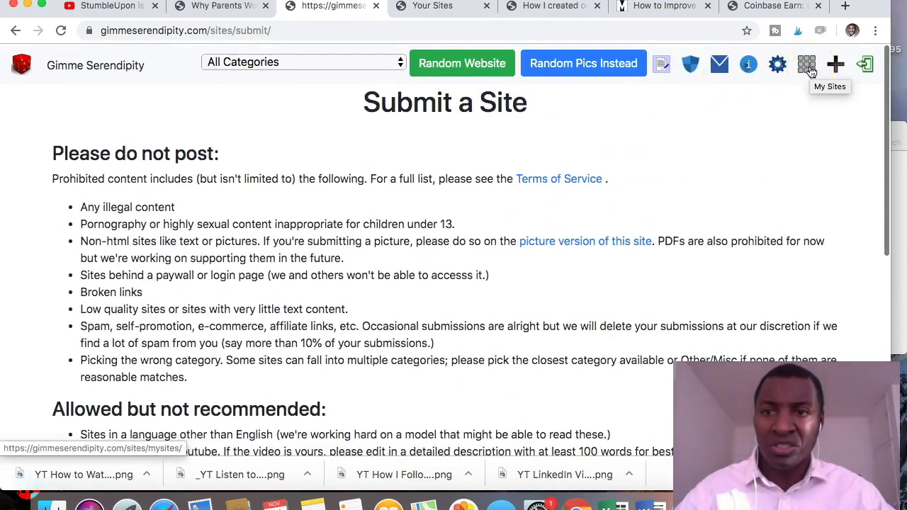
- Reopen the My Sites grid and scroll from the Sauerkraut tile to the Coinbase Earn article
{"action": "left_click", "coordinate": [809, 68]}
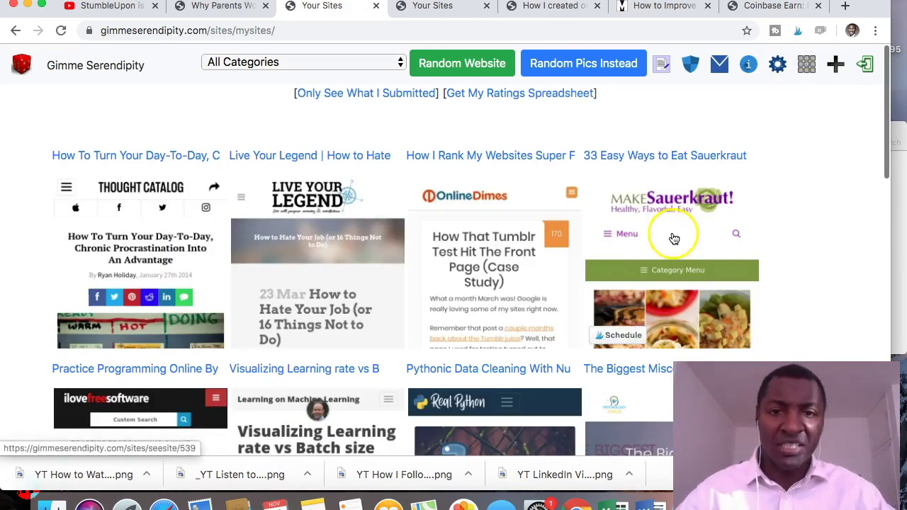
{"action": "scroll", "coordinate": [672, 239], "scroll_direction": "down", "scroll_amount": 1}
{"action": "left_click", "coordinate": [674, 239]}
{"action": "scroll", "coordinate": [674, 239], "scroll_direction": "down", "scroll_amount": 3}
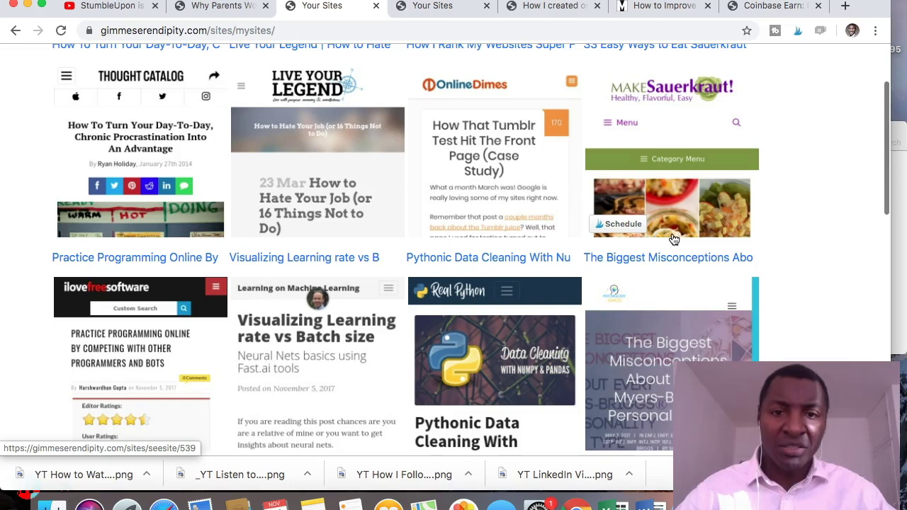
{"action": "scroll", "coordinate": [674, 239], "scroll_direction": "down", "scroll_amount": 10}
{"action": "scroll", "coordinate": [674, 238], "scroll_direction": "down", "scroll_amount": 4}
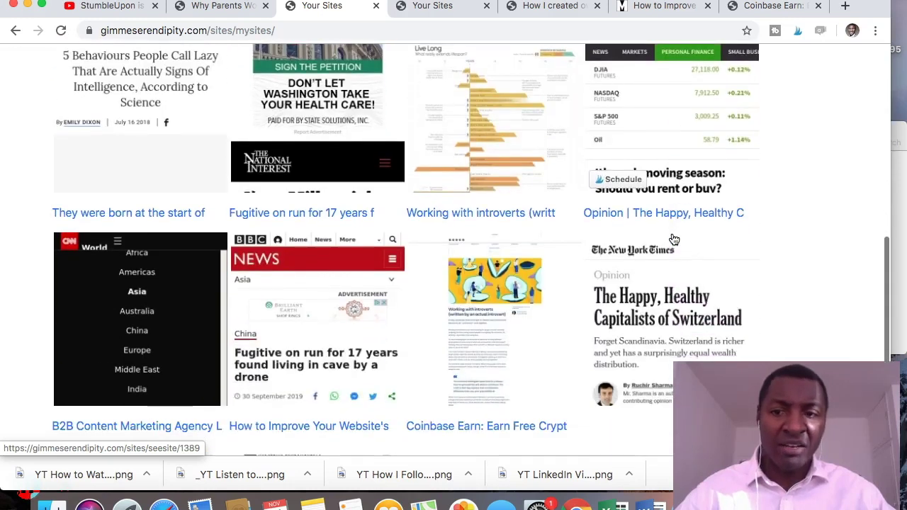
{"action": "scroll", "coordinate": [674, 239], "scroll_direction": "down", "scroll_amount": 3}
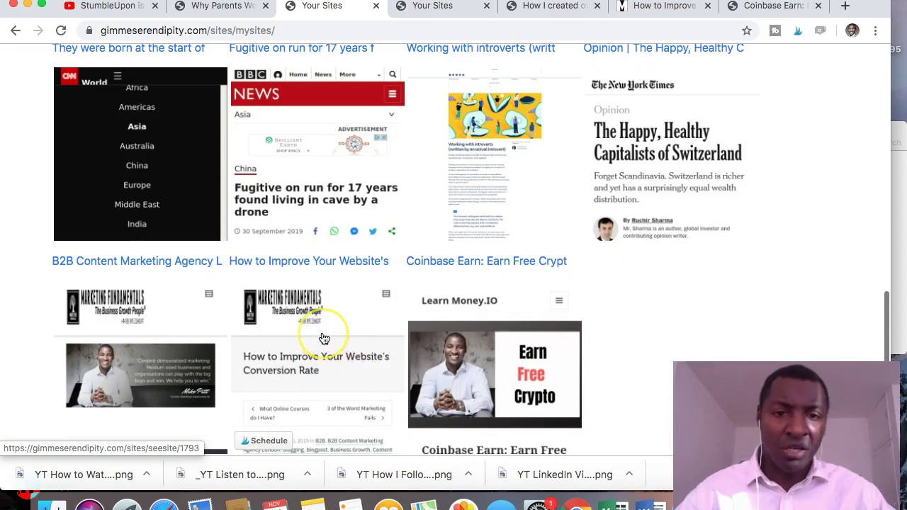
{"action": "scroll", "coordinate": [326, 347], "scroll_direction": "down", "scroll_amount": 2}
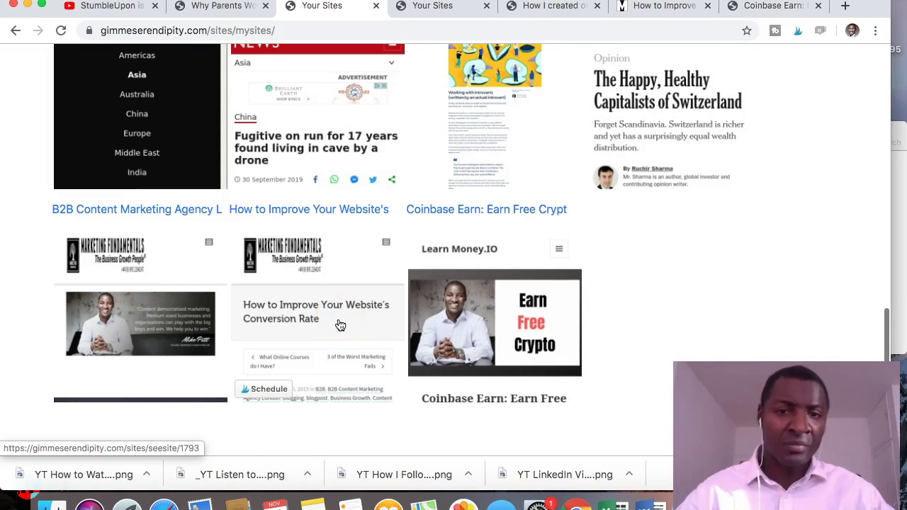
{"action": "left_click", "coordinate": [523, 320]}
{"action": "scroll", "coordinate": [524, 321], "scroll_direction": "down", "scroll_amount": 1}
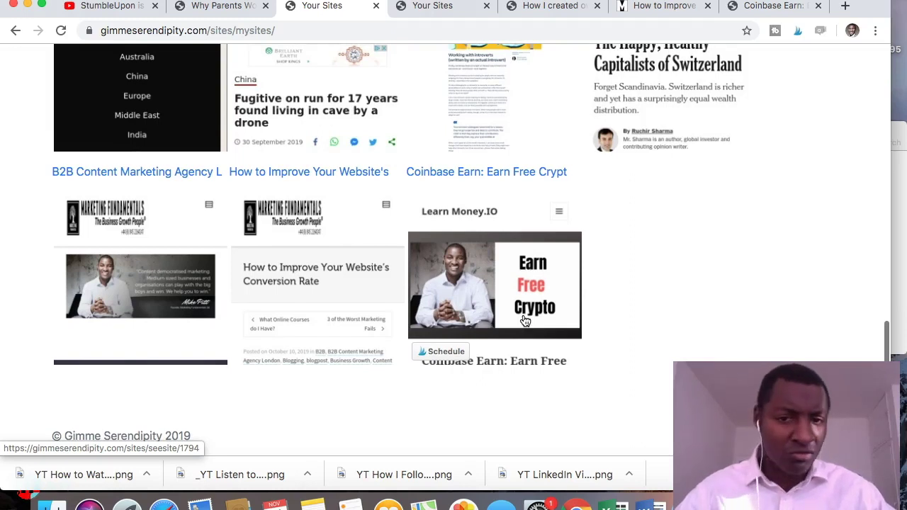
{"action": "scroll", "coordinate": [525, 321], "scroll_direction": "down", "scroll_amount": 1}
{"action": "scroll", "coordinate": [524, 321], "scroll_direction": "up", "scroll_amount": 1}
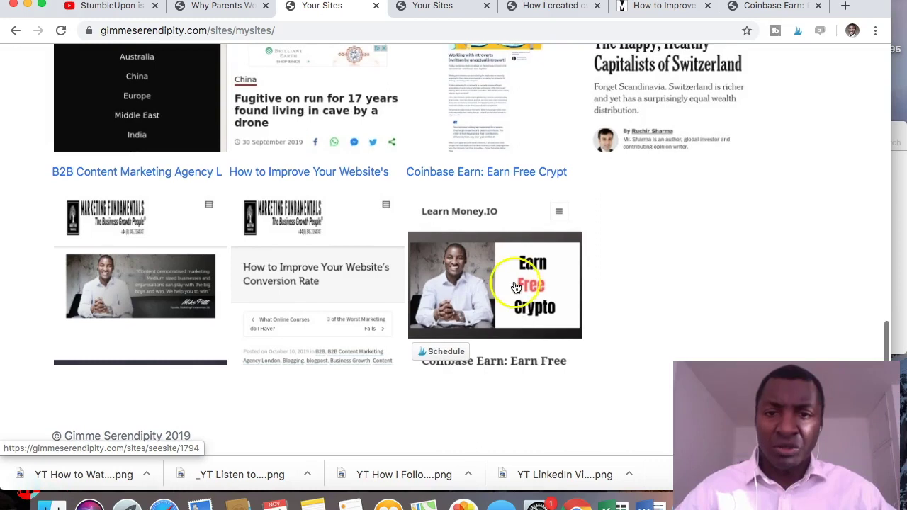
{"action": "left_click", "coordinate": [502, 355]}
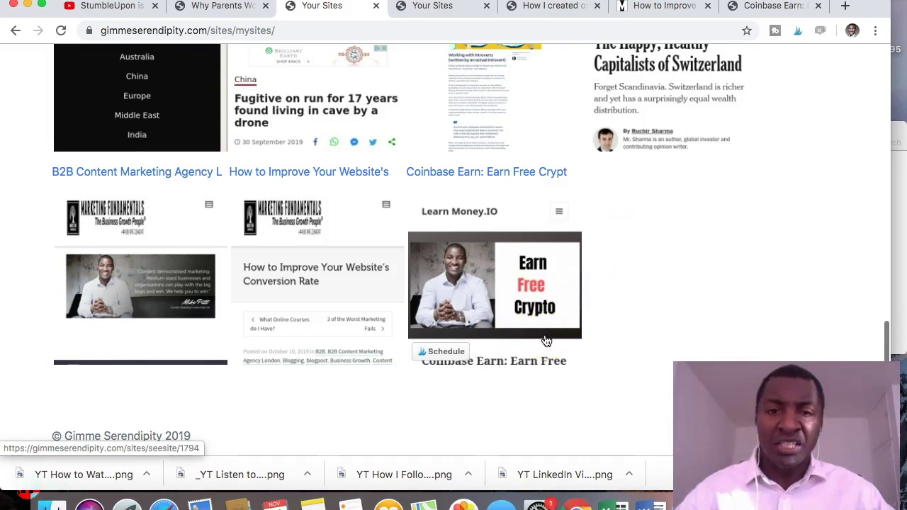
{"action": "scroll", "coordinate": [545, 344], "scroll_direction": "up", "scroll_amount": 3}
{"action": "scroll", "coordinate": [546, 344], "scroll_direction": "up", "scroll_amount": 2}
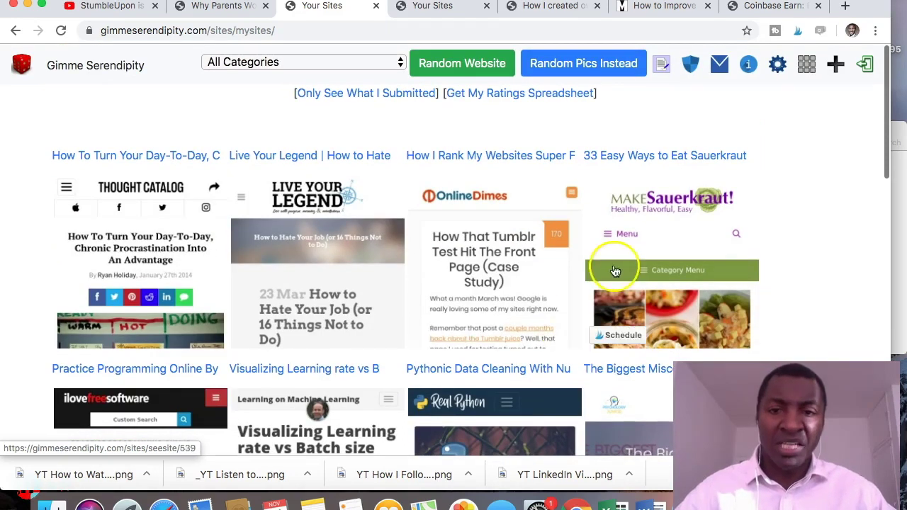
{"action": "scroll", "coordinate": [613, 269], "scroll_direction": "down", "scroll_amount": 2}
{"action": "scroll", "coordinate": [616, 272], "scroll_direction": "up", "scroll_amount": 1}
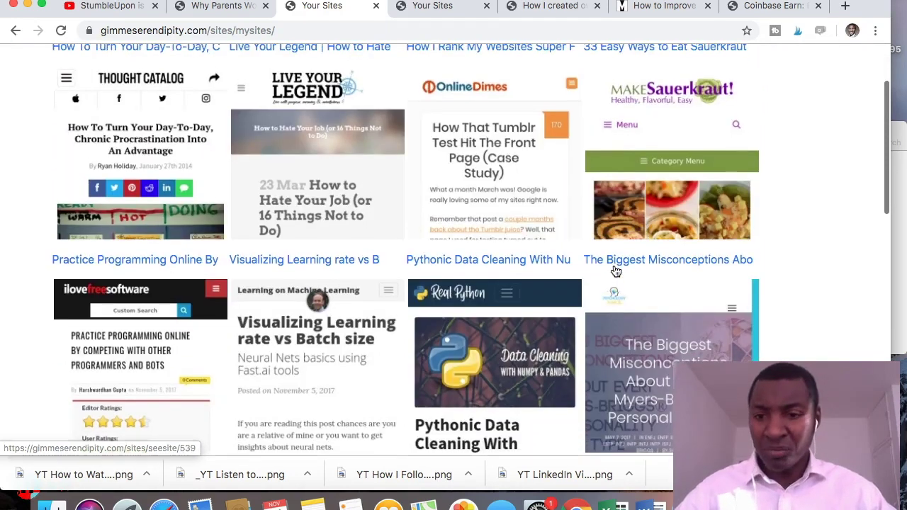